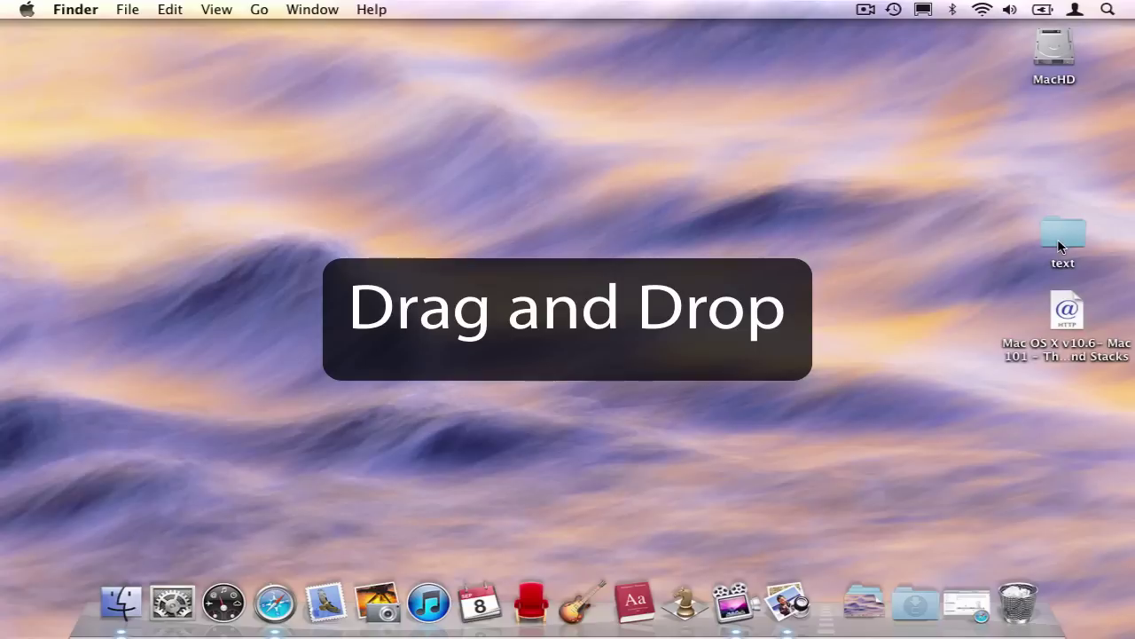
# Drag the 'Mac 101' web link file from the desktop into the Dock beside the folder stacks
pyautogui.click(1068, 305)
pyautogui.moveTo(1068, 308); pyautogui.dragTo(842, 624)
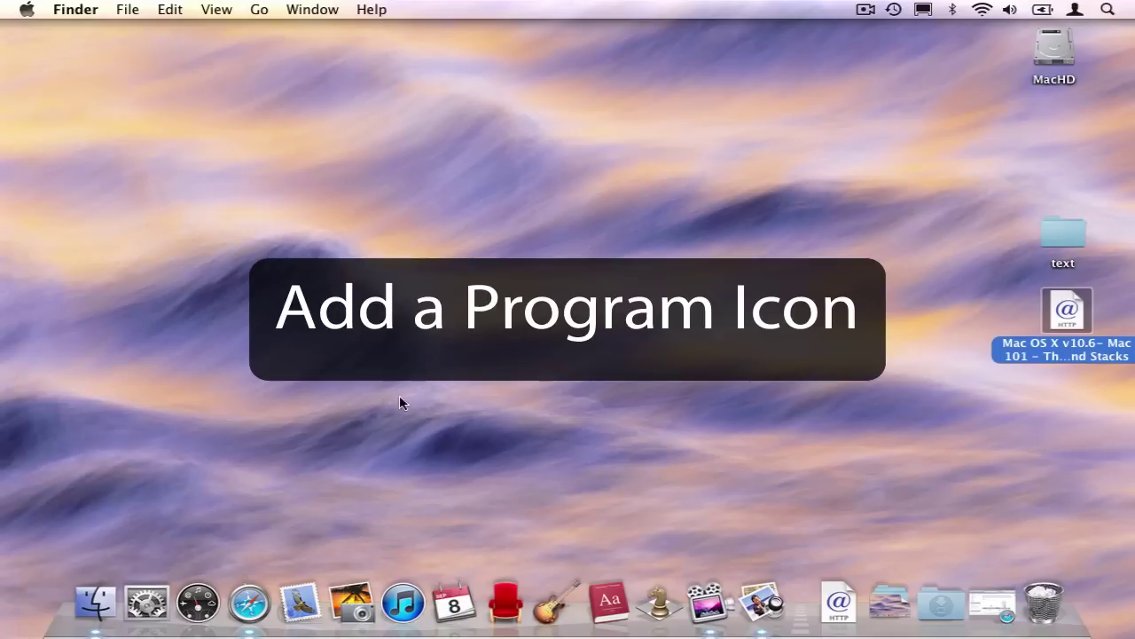
# Launch Preview and set its Dock icon to Options > Keep in Dock
pyautogui.click(761, 603)
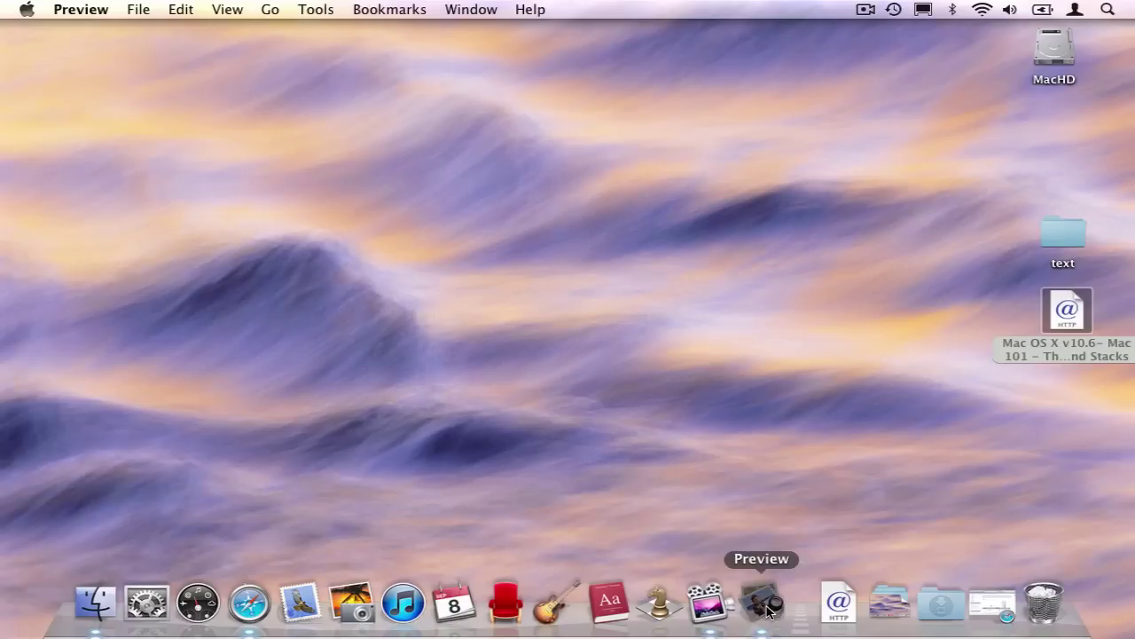
pyautogui.rightClick(770, 608)
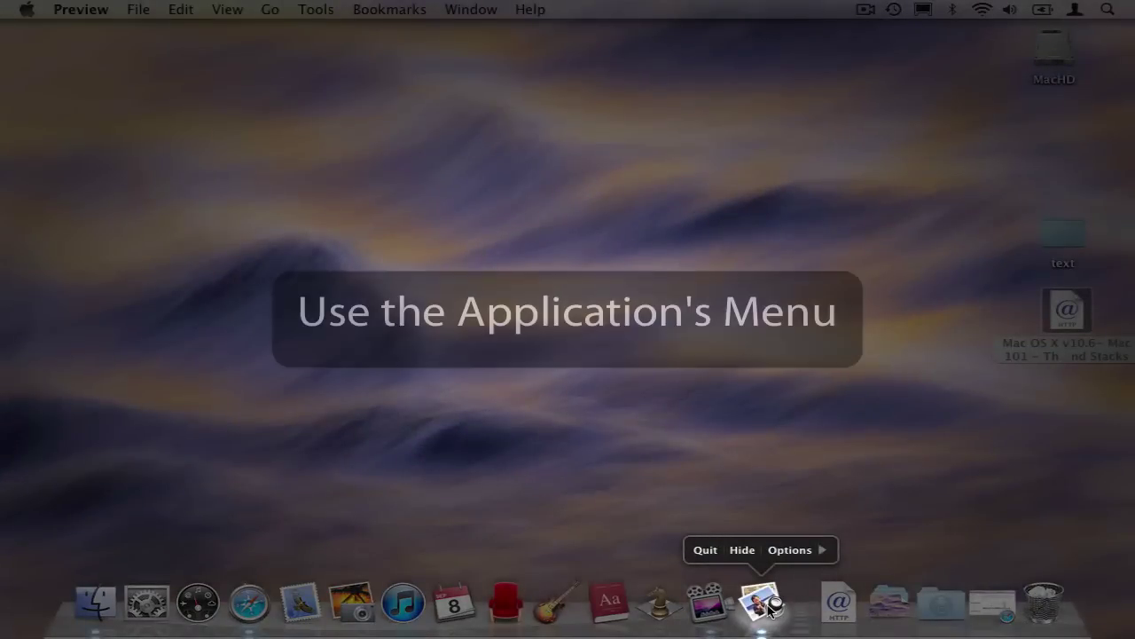
pyautogui.moveTo(786, 555)
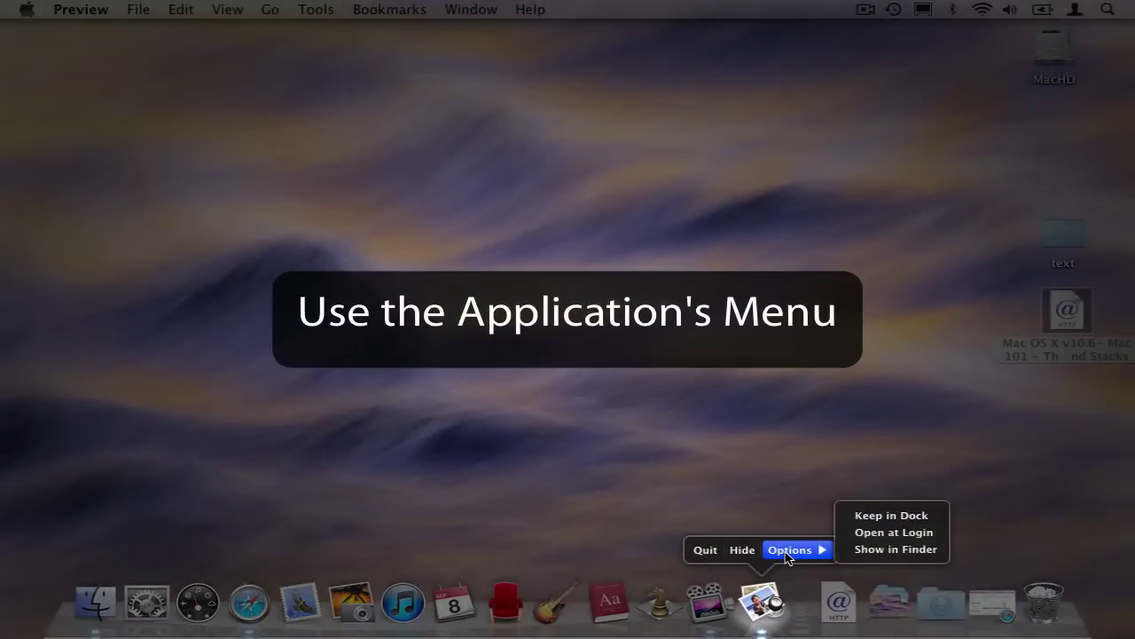
pyautogui.click(856, 517)
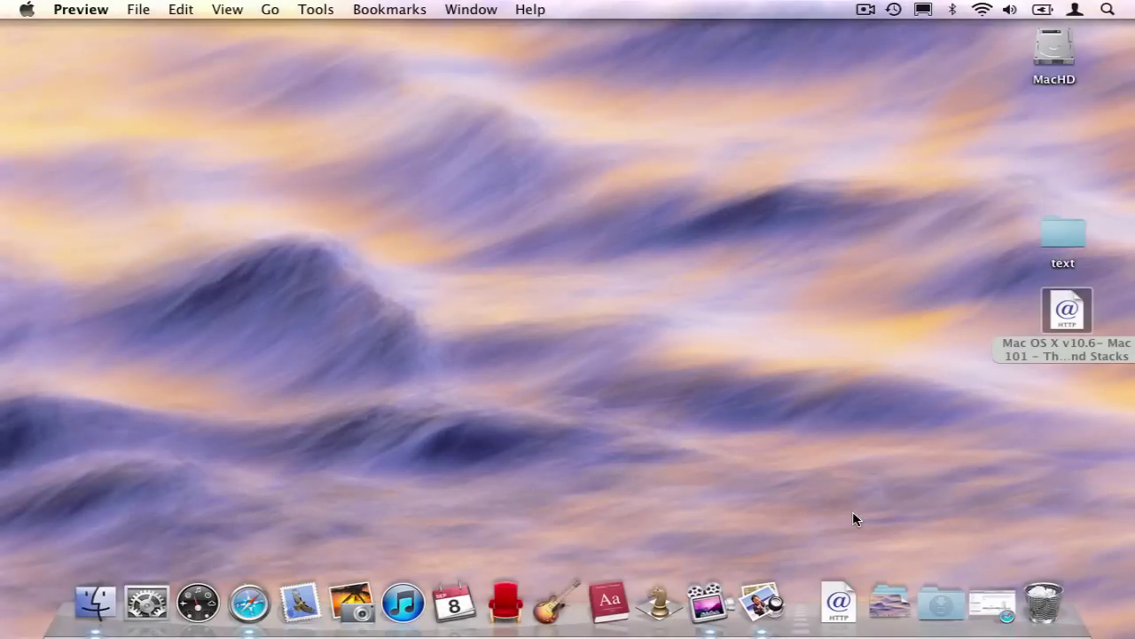
# Quit and relaunch Preview to confirm it stays docked, then return to Finder
pyautogui.click(756, 605)
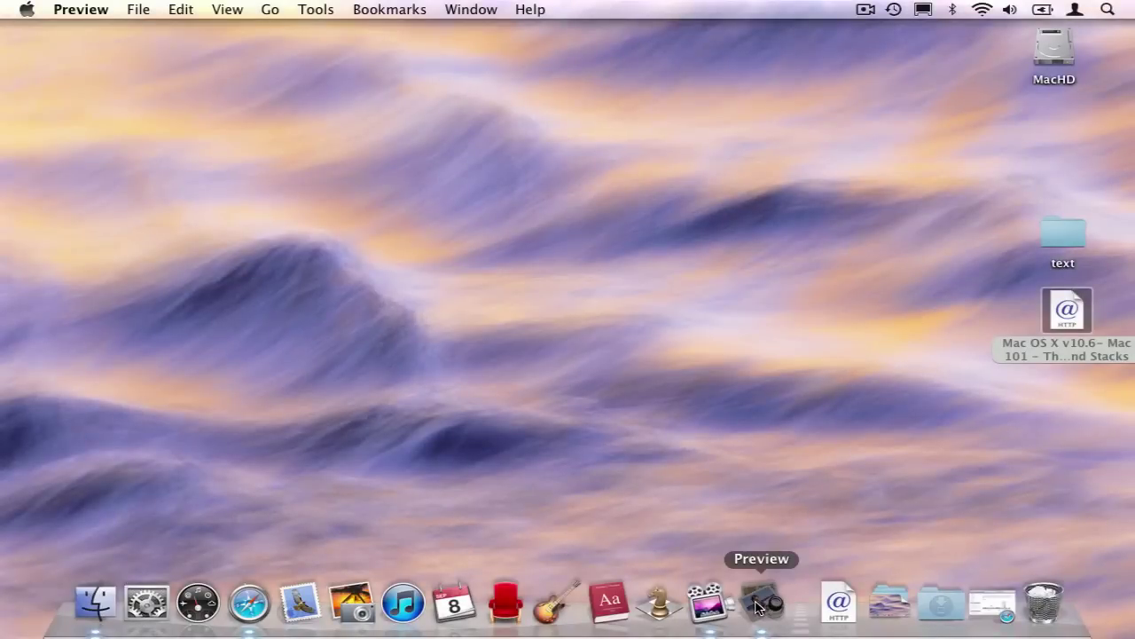
pyautogui.click(701, 547)
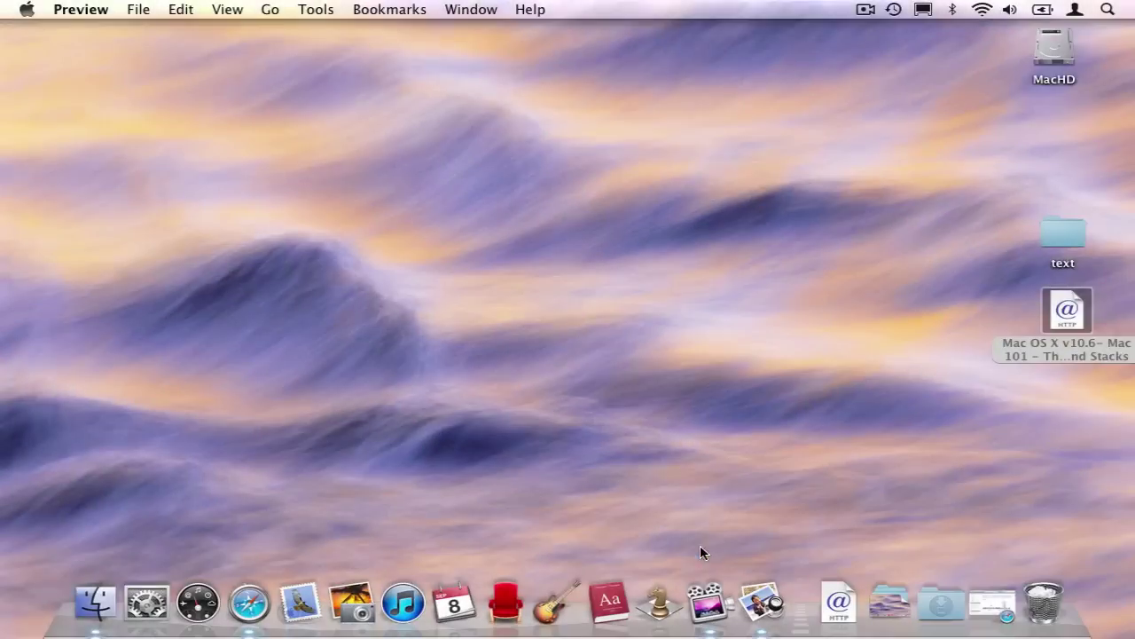
pyautogui.click(766, 603)
pyautogui.press('super+q')
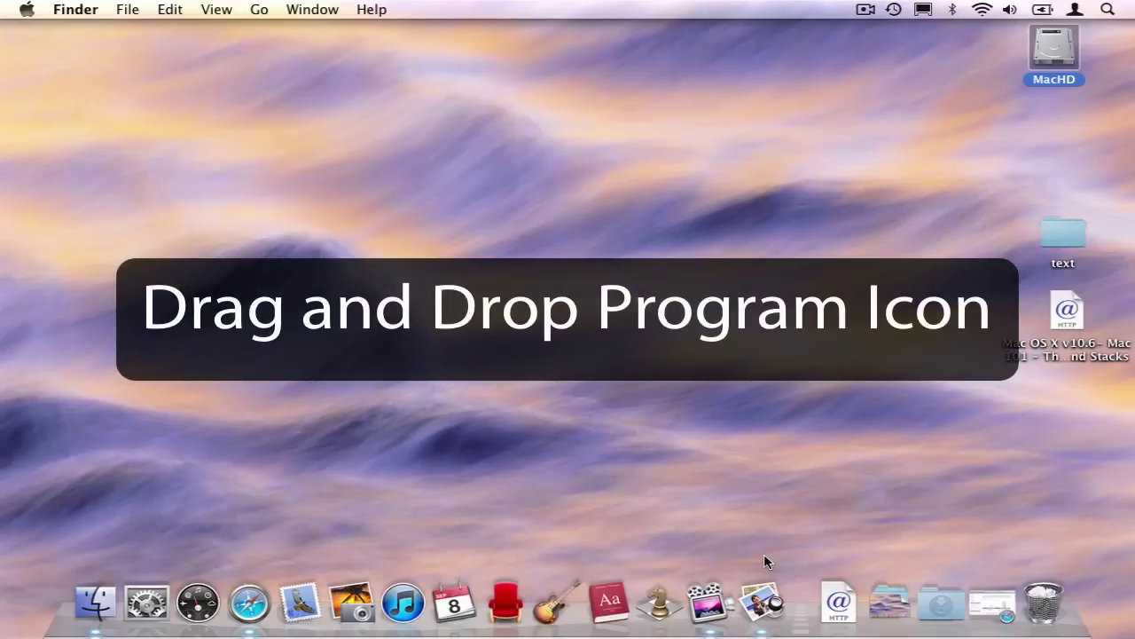
# Drag Bean from the Applications folder into the Dock, then close the Applications window
pyautogui.press('super+shift+a')
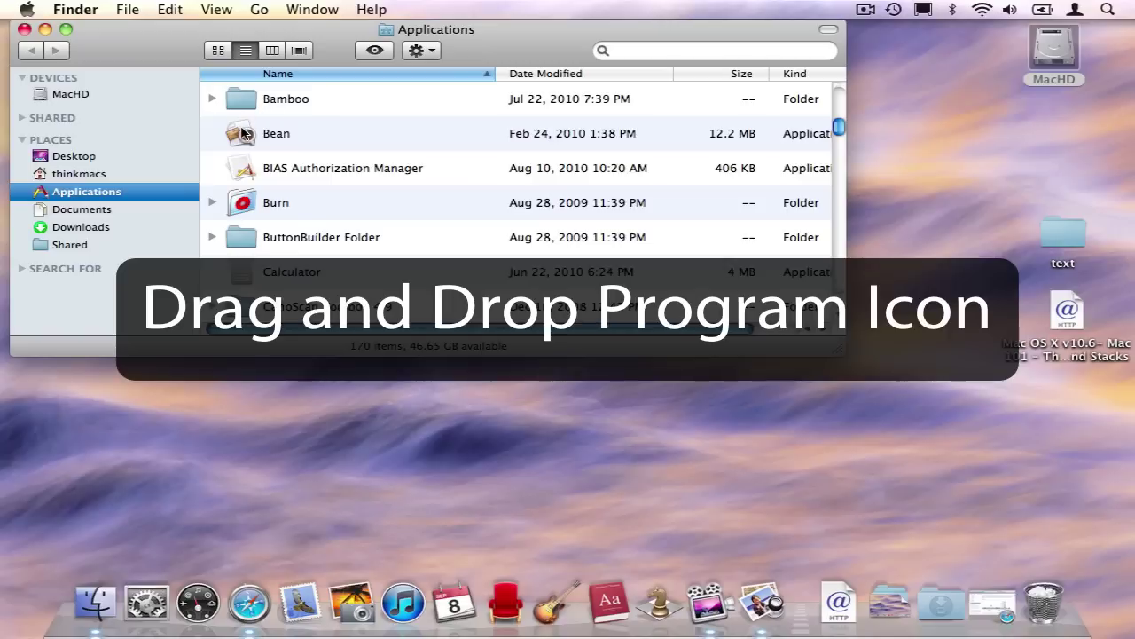
pyautogui.moveTo(245, 133); pyautogui.dragTo(528, 619)
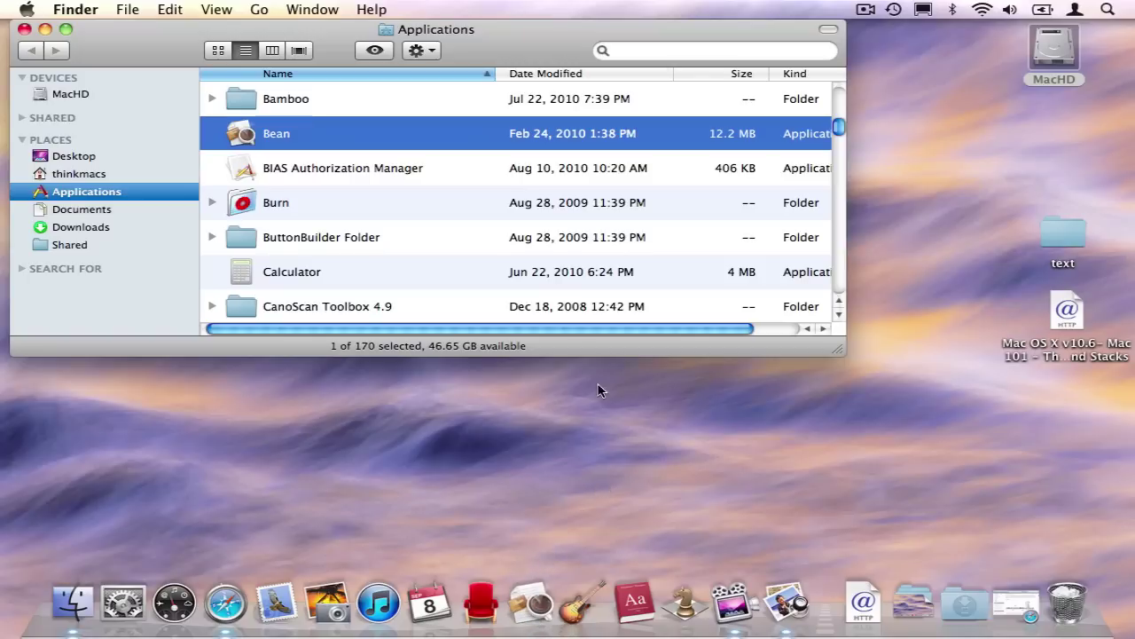
pyautogui.click(25, 30)
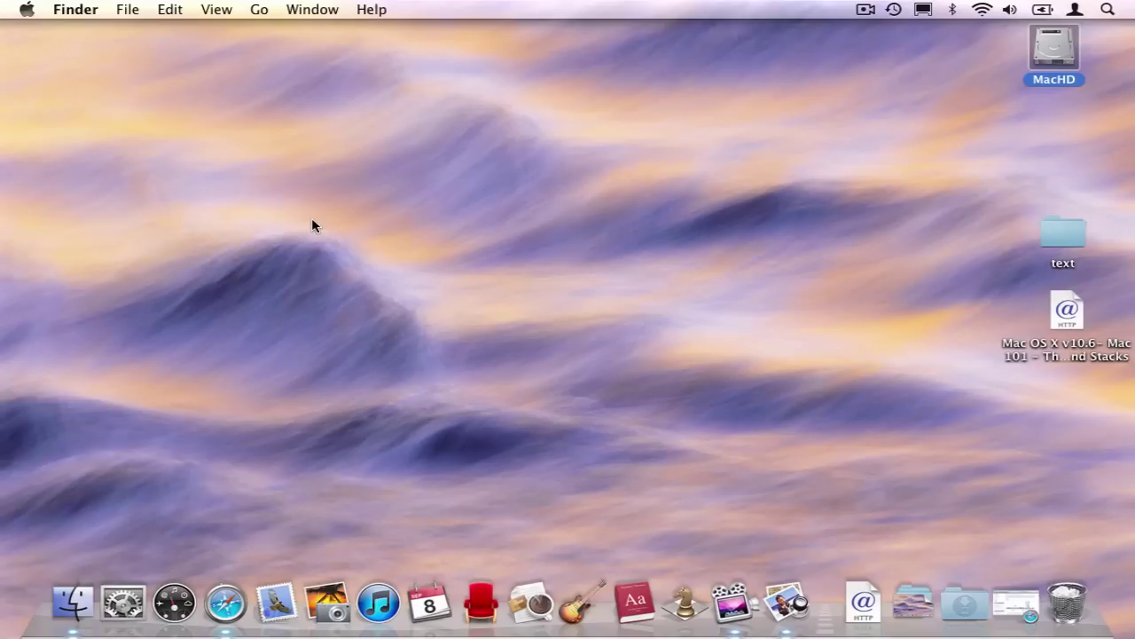
# Drag the desktop 'text' folder into the Dock's stack area, just left of the web link
pyautogui.moveTo(1063, 232); pyautogui.dragTo(1064, 226)
pyautogui.click(904, 424)
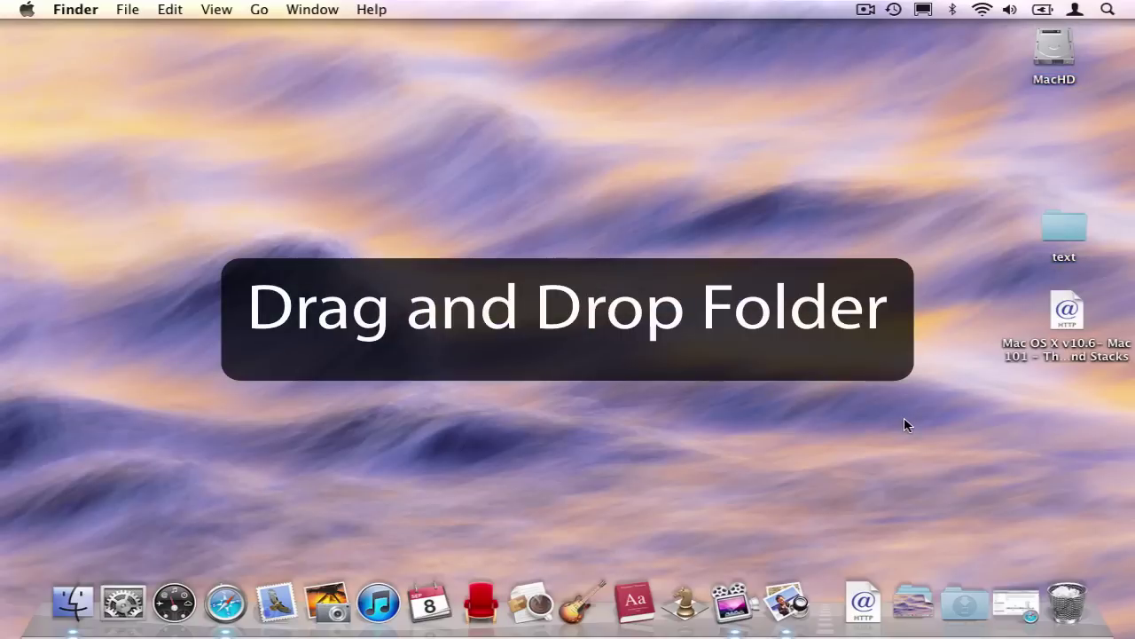
pyautogui.moveTo(1053, 219); pyautogui.dragTo(827, 621)
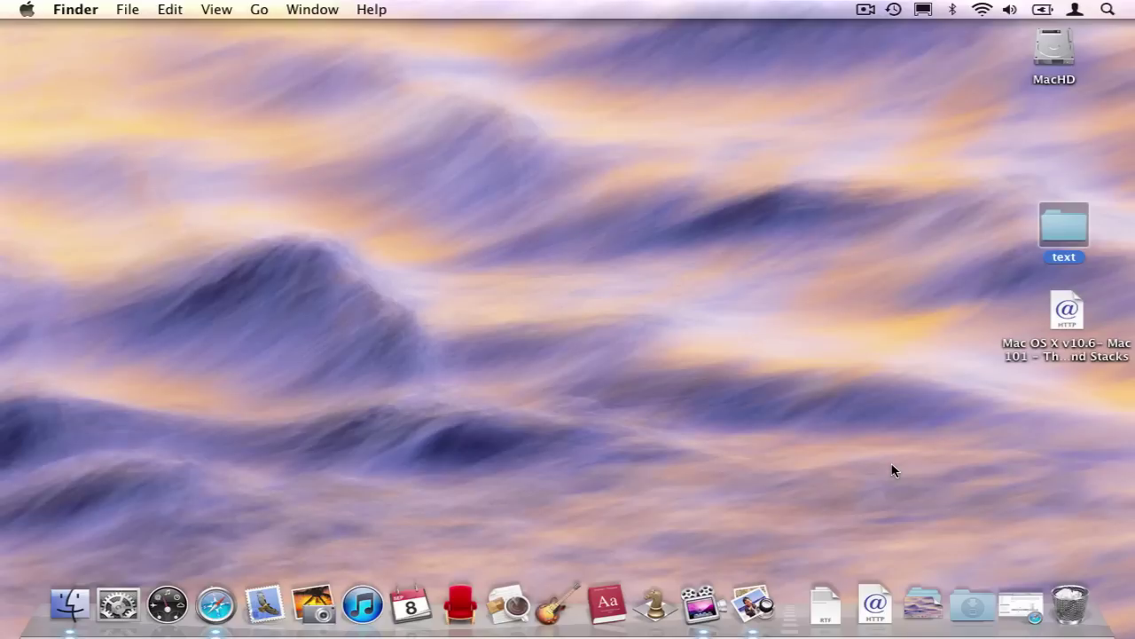
# Try the text stack's contents in Fan view and then Grid view
pyautogui.click(824, 608)
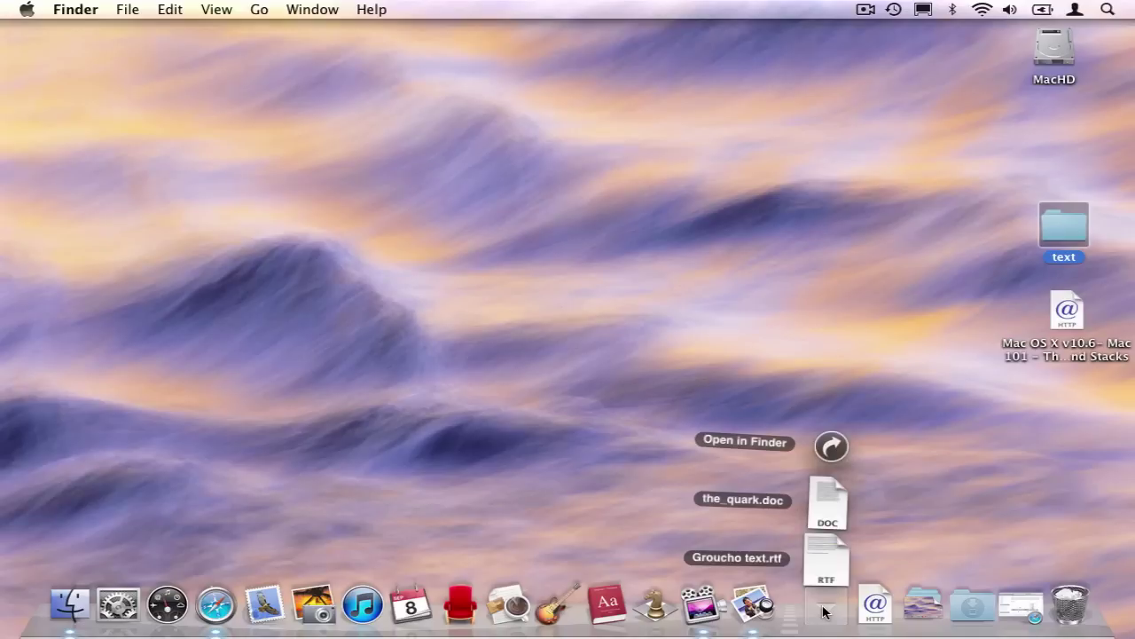
pyautogui.rightClick(824, 610)
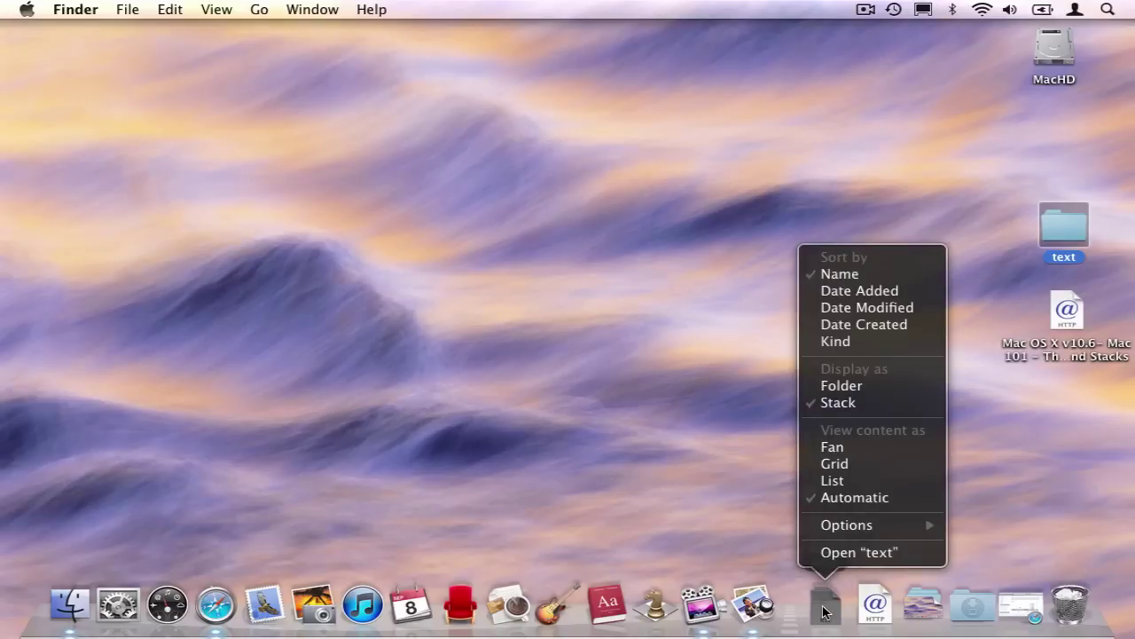
pyautogui.click(834, 451)
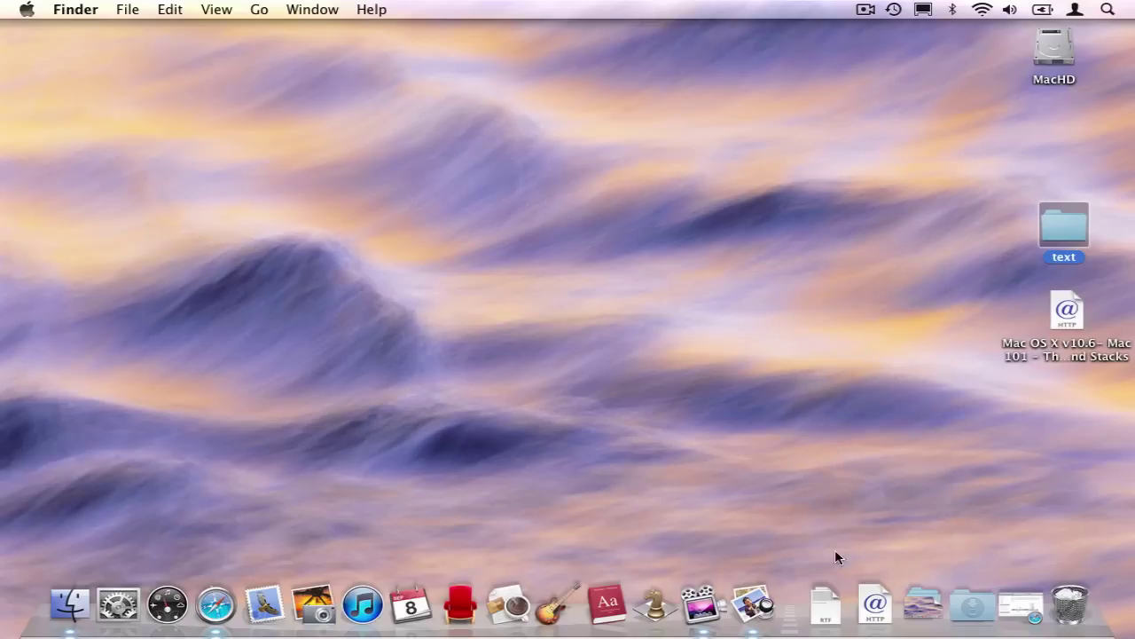
pyautogui.click(825, 605)
pyautogui.rightClick(825, 604)
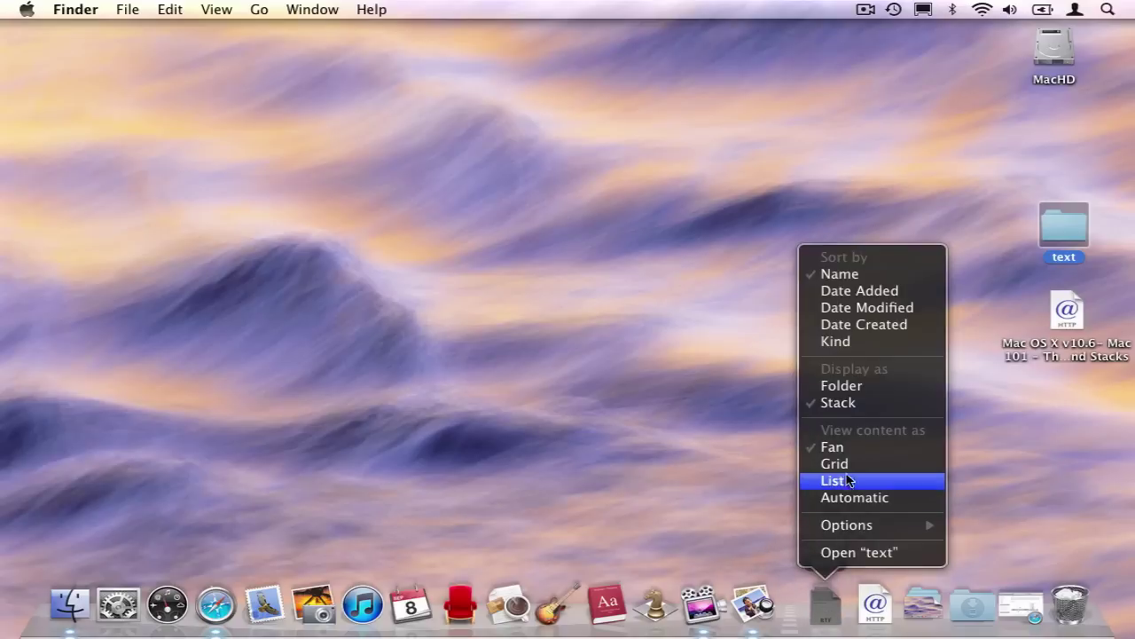
pyautogui.click(834, 463)
pyautogui.click(826, 606)
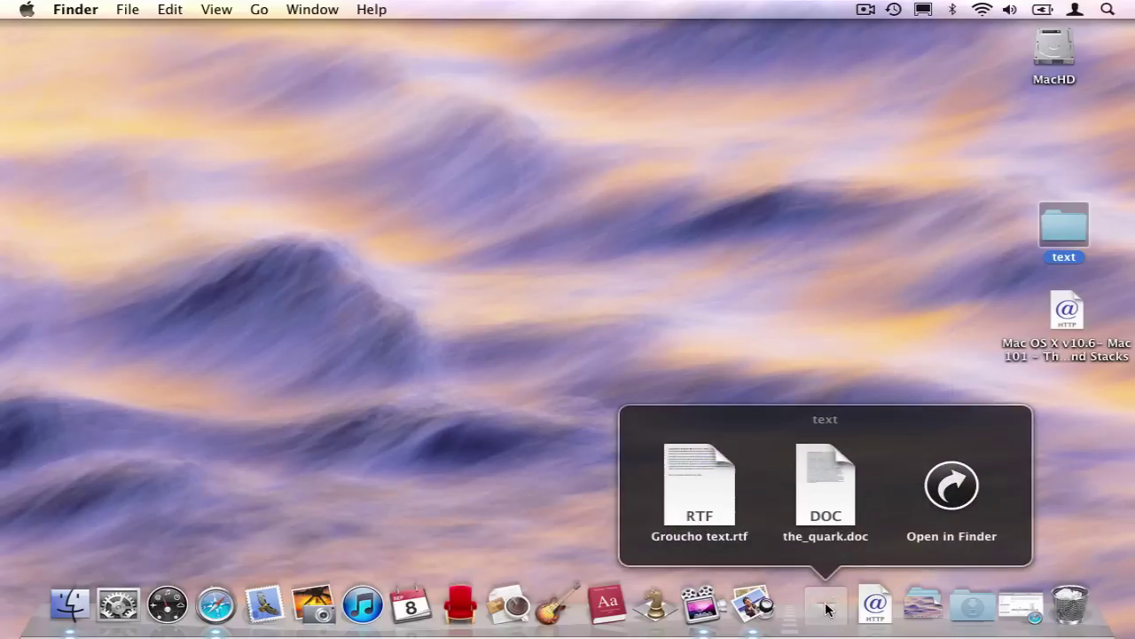
# Switch the text stack to List view, then set View content as to Automatic
pyautogui.rightClick(826, 606)
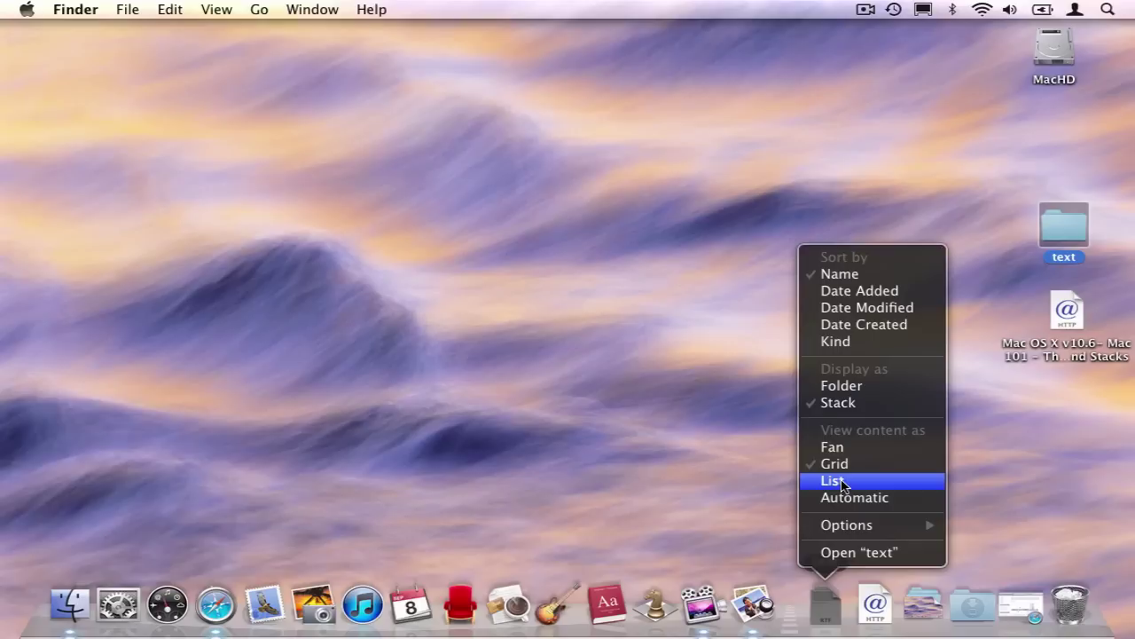
pyautogui.click(838, 480)
pyautogui.click(828, 605)
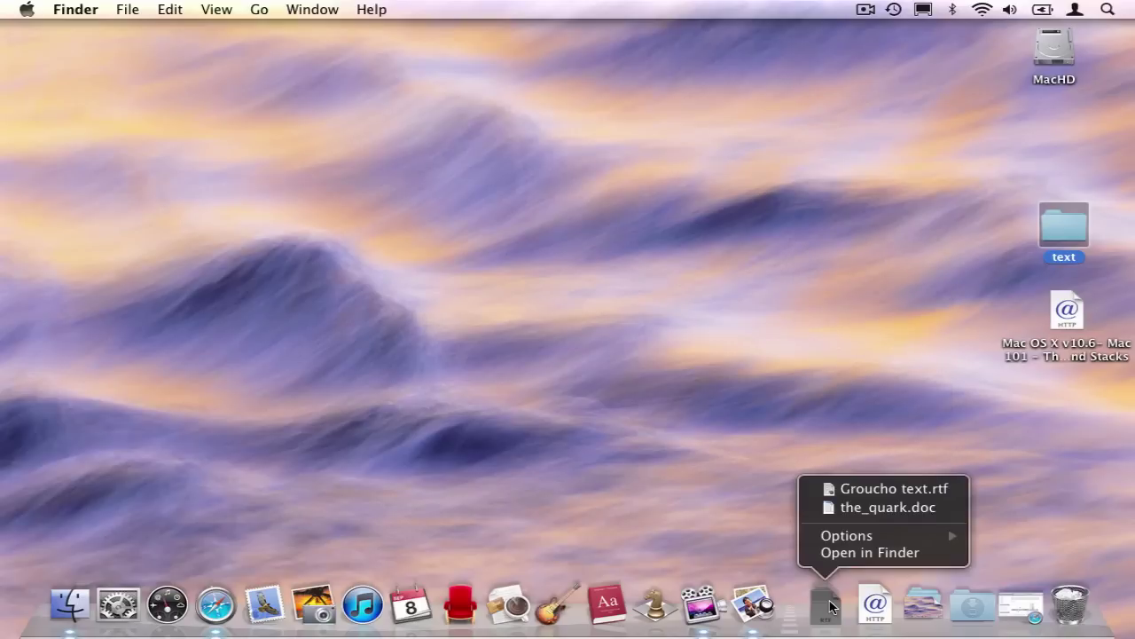
pyautogui.click(828, 607)
pyautogui.rightClick(828, 606)
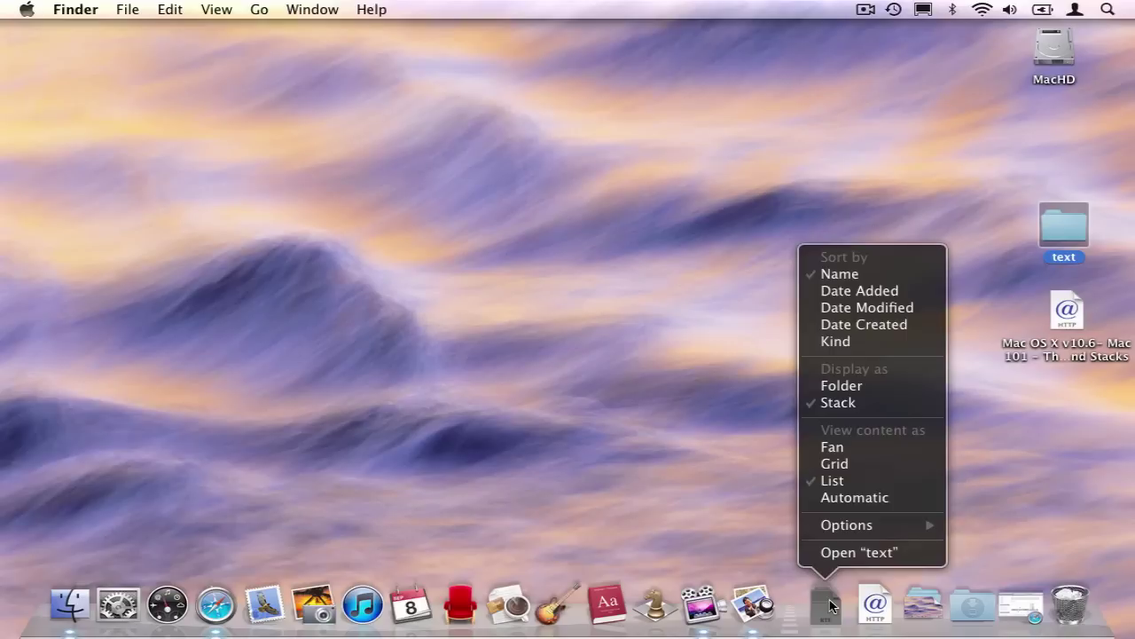
pyautogui.click(841, 498)
pyautogui.click(825, 605)
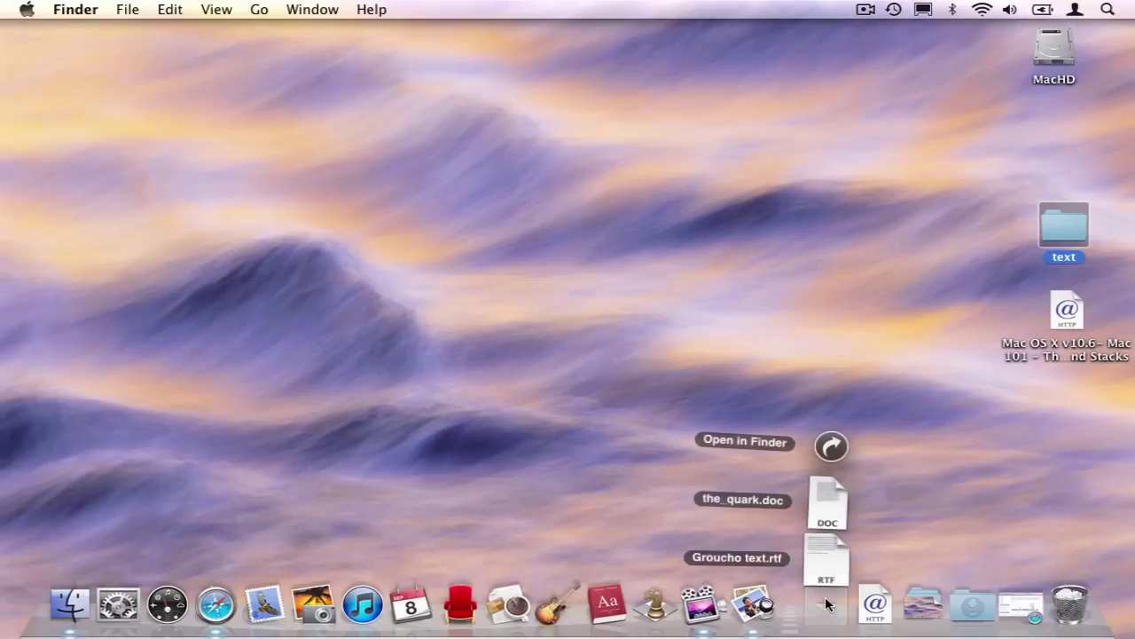
# Open Groucho text.rtf from the stack, move Bean after Dictionary, and Chess near the Dock's start
pyautogui.click(827, 569)
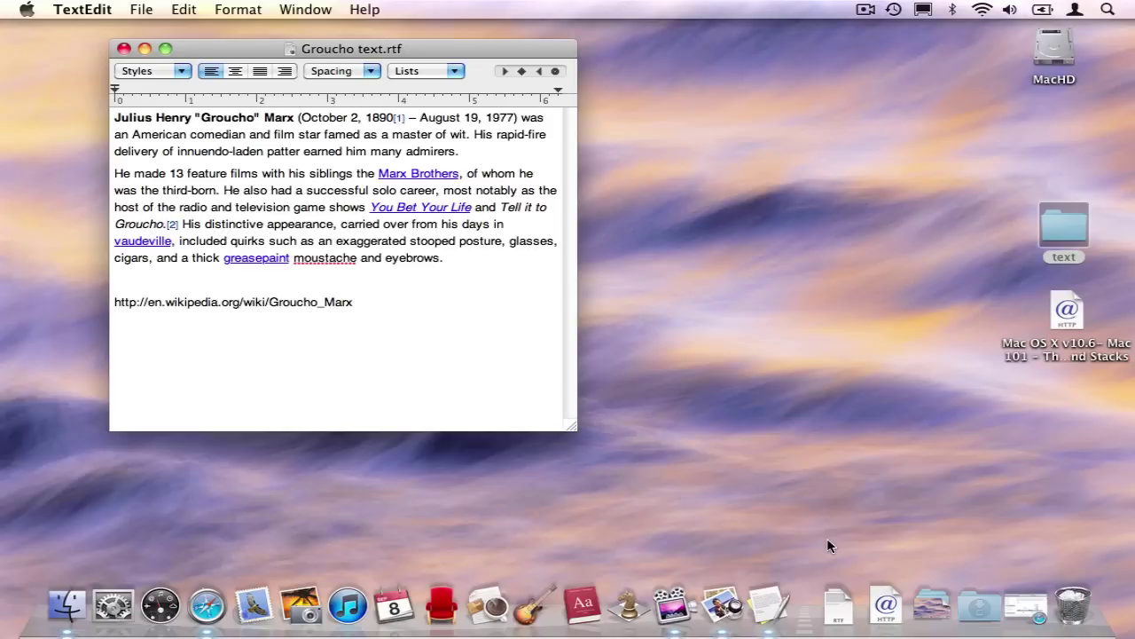
pyautogui.moveTo(495, 608); pyautogui.dragTo(592, 618)
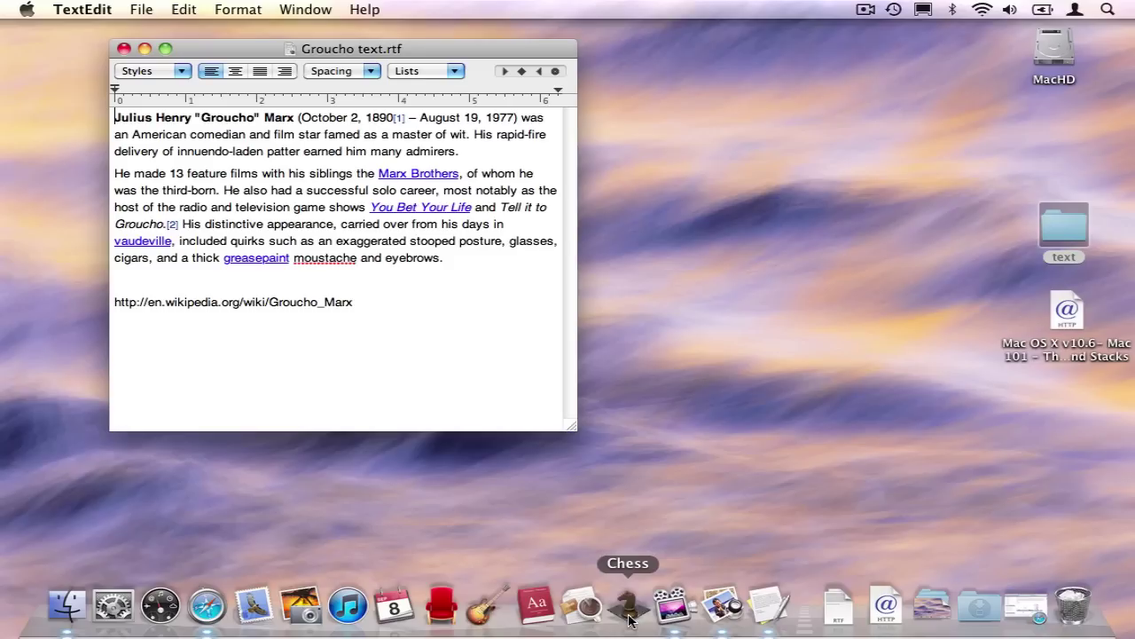
pyautogui.moveTo(626, 614); pyautogui.dragTo(205, 618)
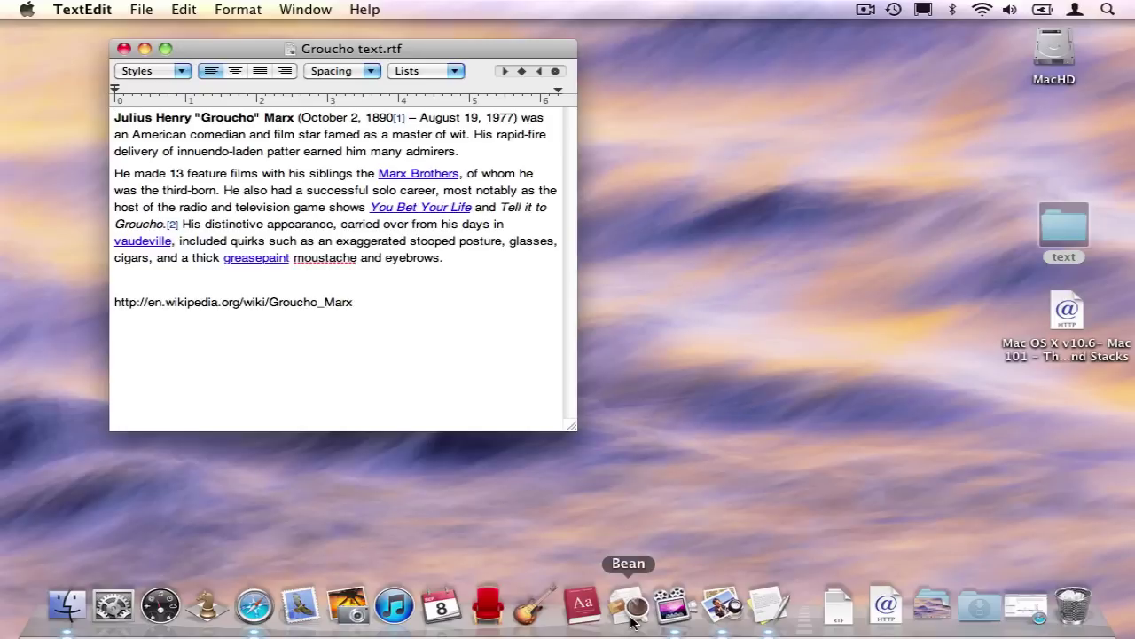
# Drag Bean up off the Dock to remove it, then switch back to Finder
pyautogui.moveTo(634, 621); pyautogui.dragTo(625, 534)
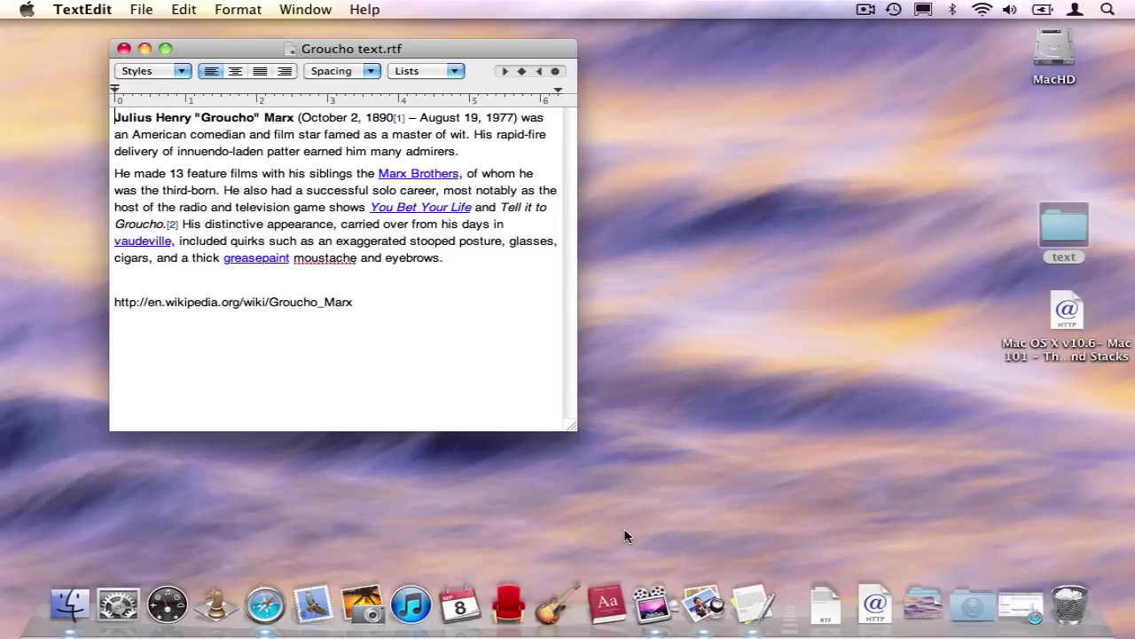
pyautogui.press('super+Tab')
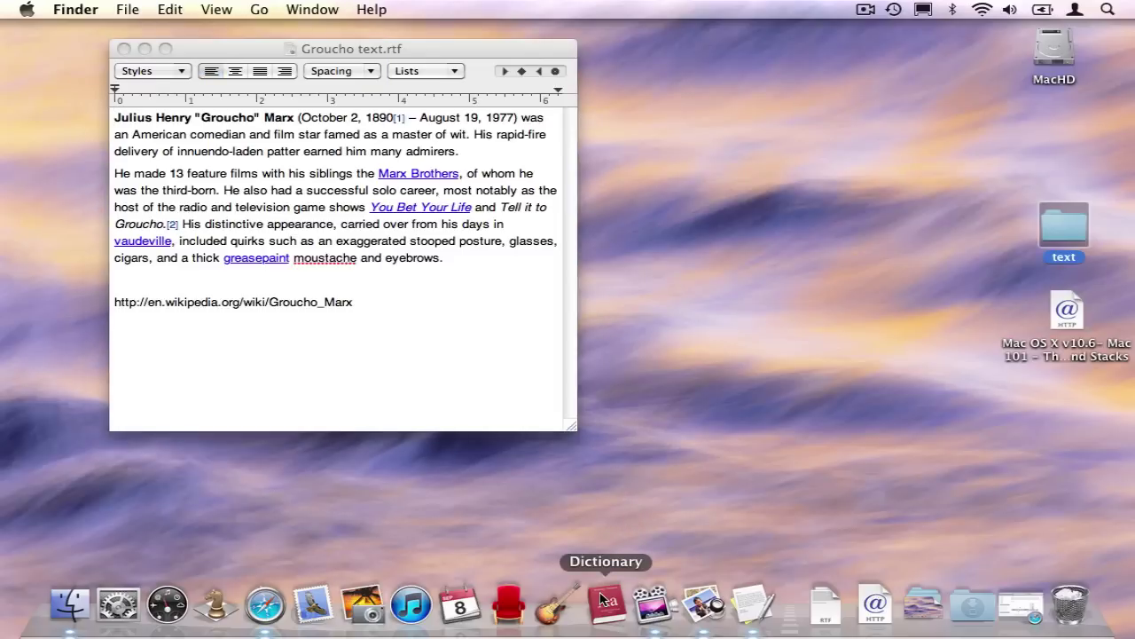
# Remove Dictionary from the Dock using its Options > Remove from Dock menu
pyautogui.click(604, 600)
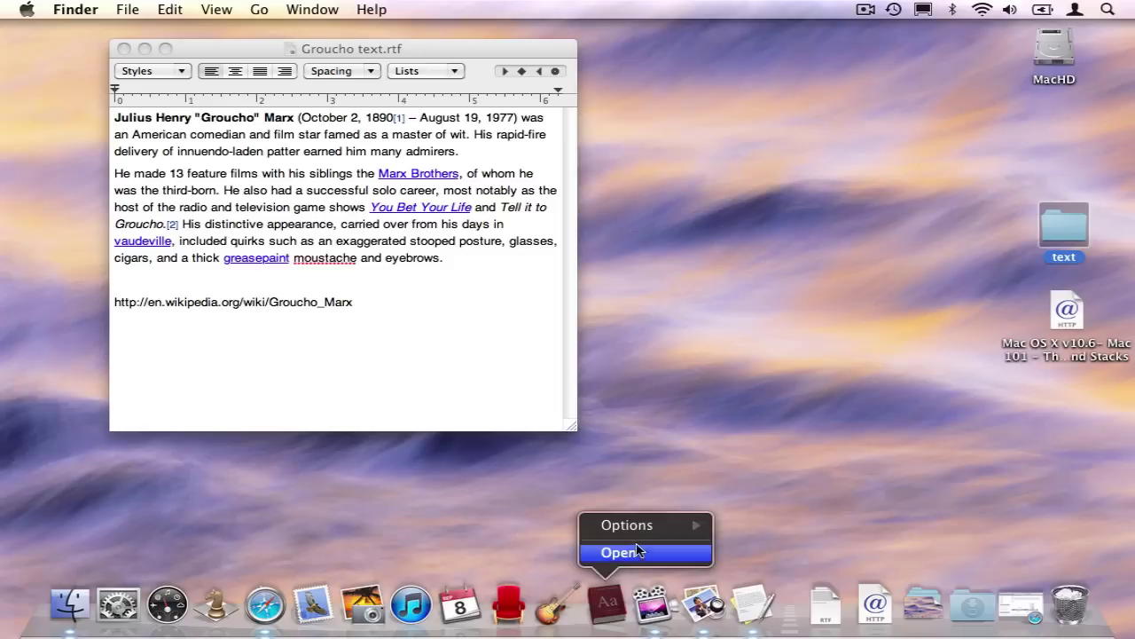
pyautogui.moveTo(647, 527)
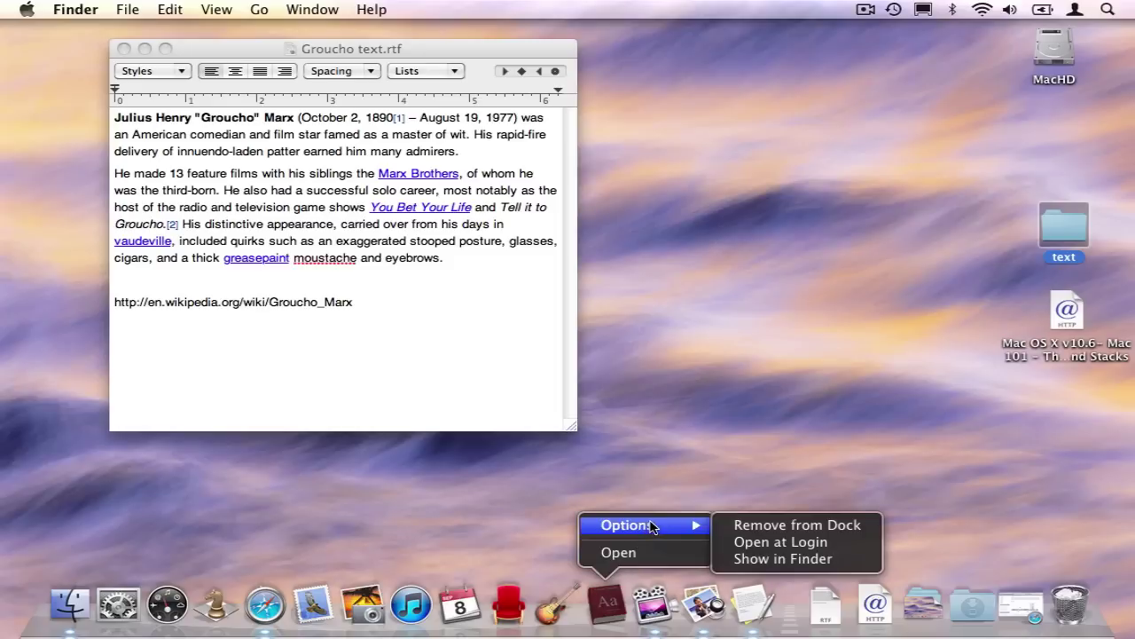
pyautogui.click(759, 527)
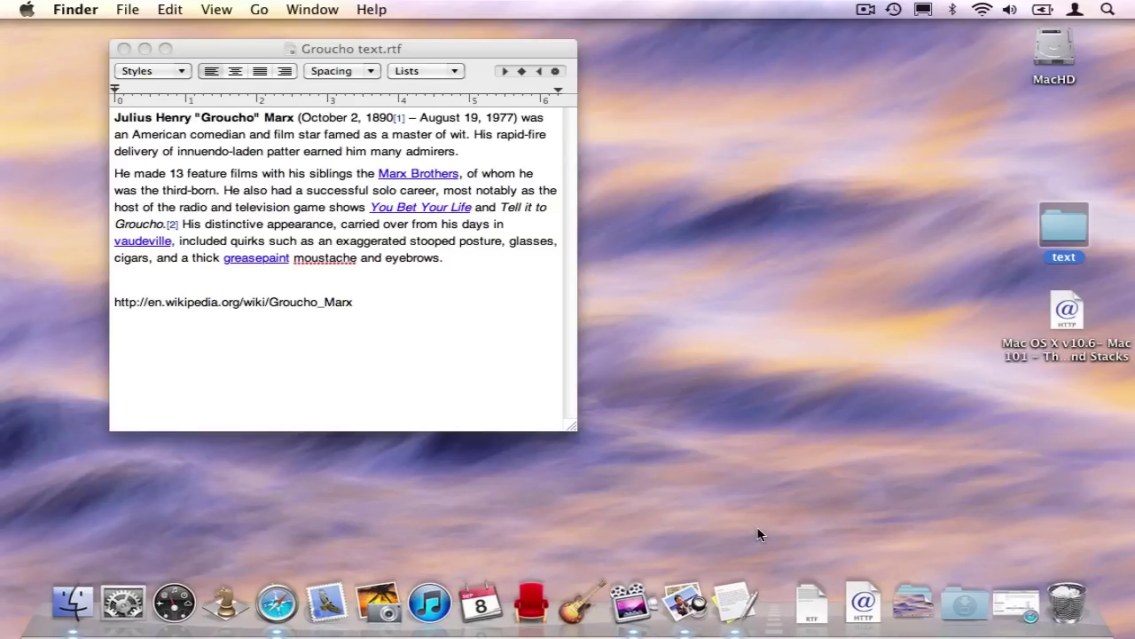
# Drag the web link file from the Dock to the Trash and quit TextEdit
pyautogui.click(868, 580)
pyautogui.moveTo(868, 580); pyautogui.dragTo(1044, 596)
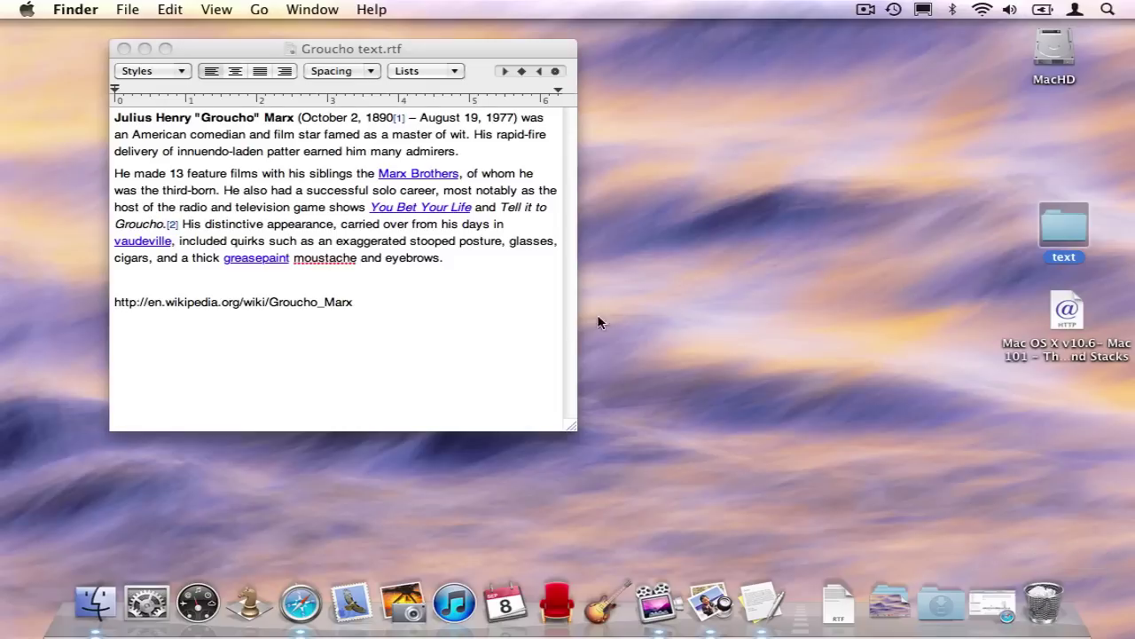
pyautogui.click(481, 375)
pyautogui.press('super+q')
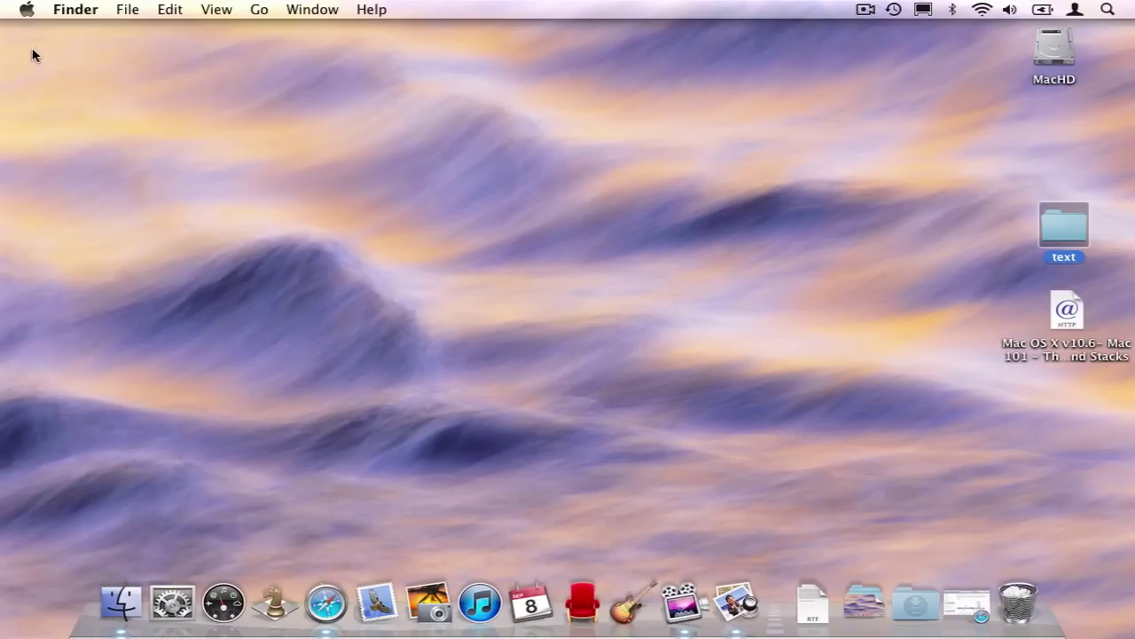
# Open System Preferences from the Apple menu and go to its Dock pane
pyautogui.click(27, 11)
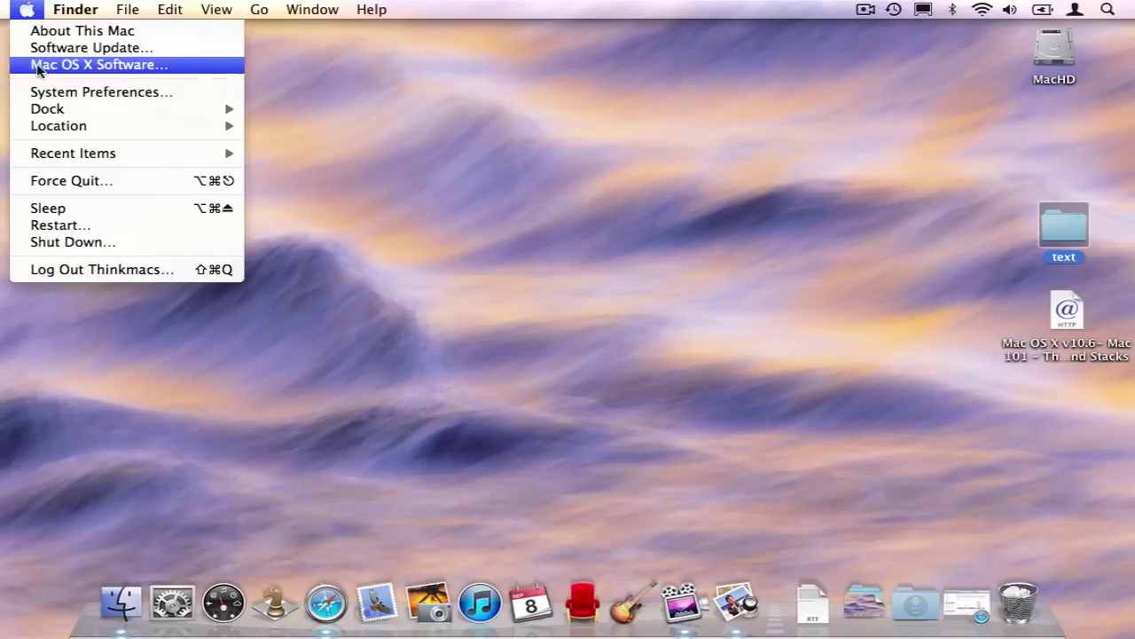
pyautogui.click(55, 96)
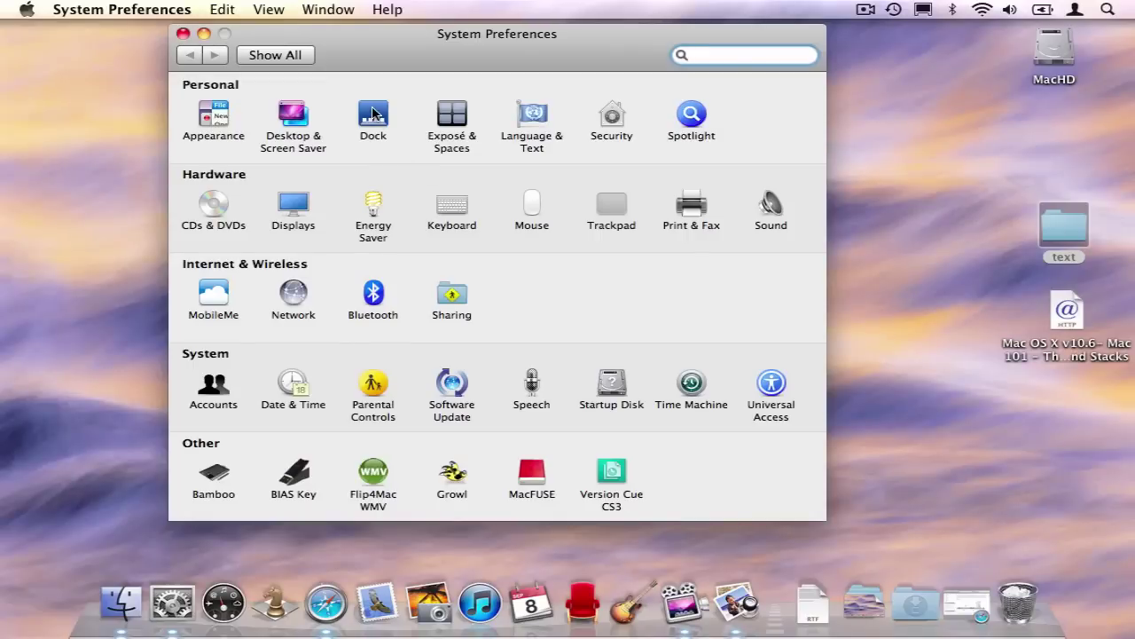
pyautogui.click(372, 113)
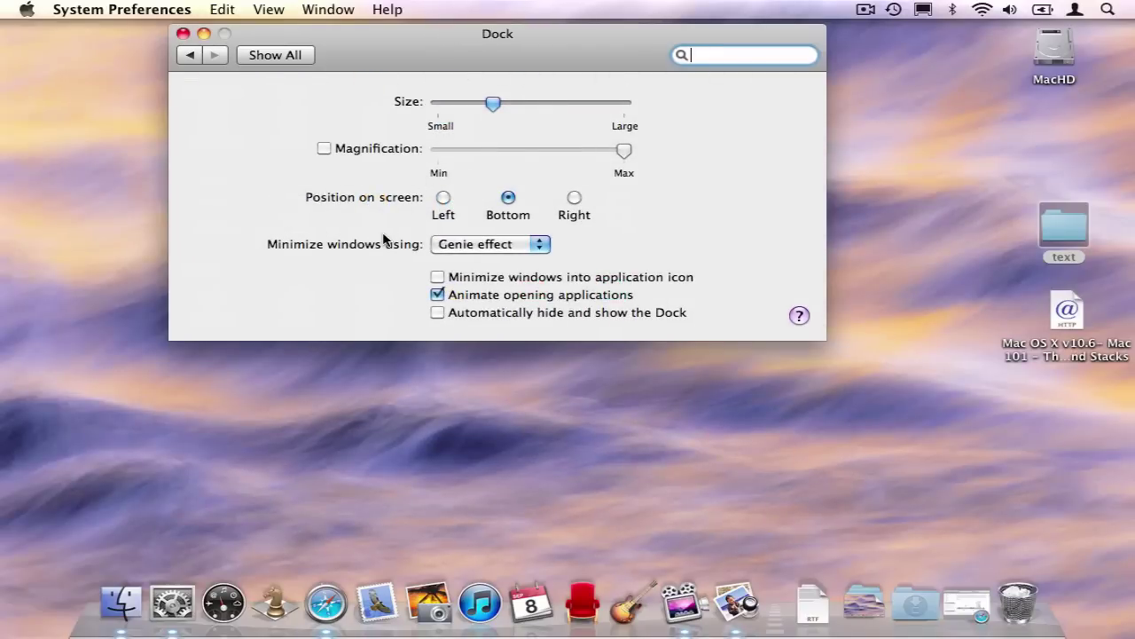